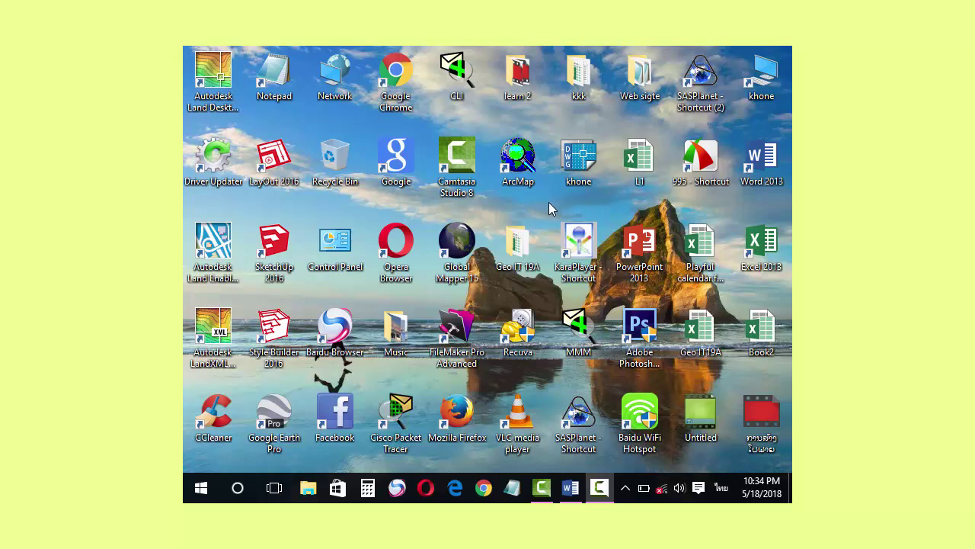
# Apply the landscape orientation in the desktop's display settings, keep the changes, and open the advanced display settings
pyautogui.rightClick(548, 202)
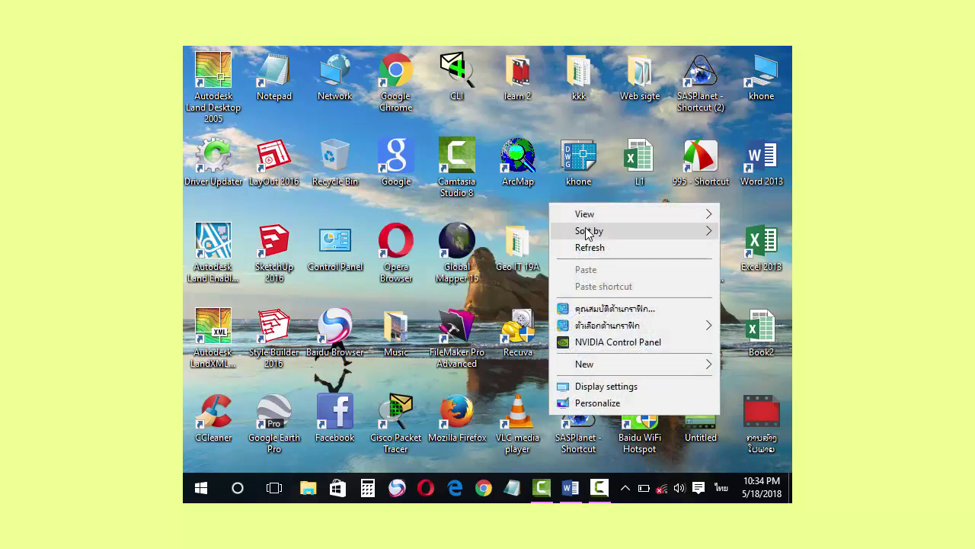
pyautogui.click(601, 389)
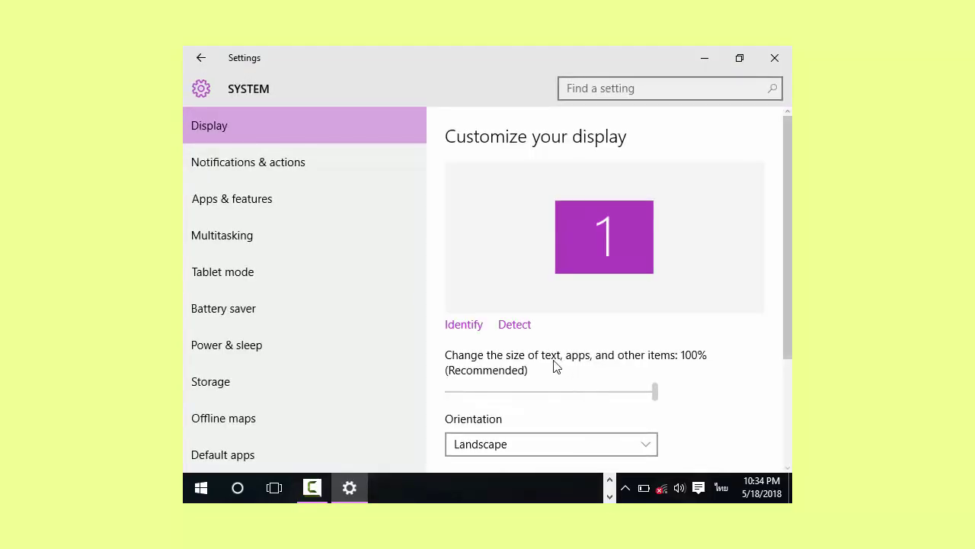
pyautogui.scroll(-3, 531, 384)
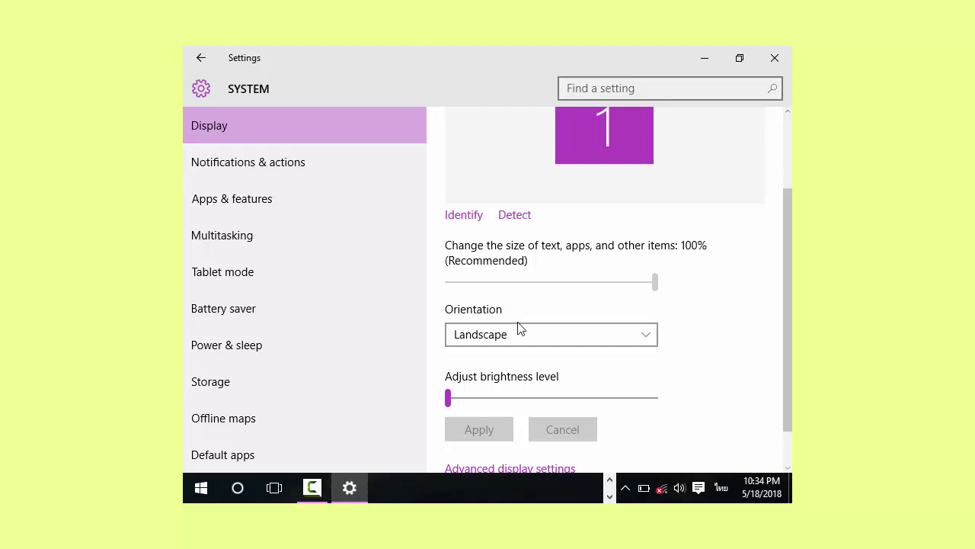
pyautogui.click(553, 341)
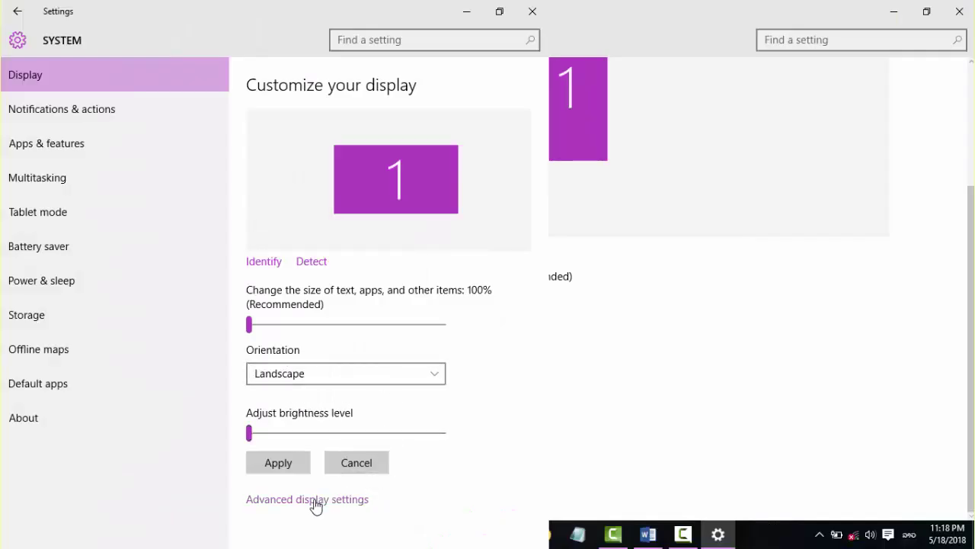
pyautogui.click(278, 463)
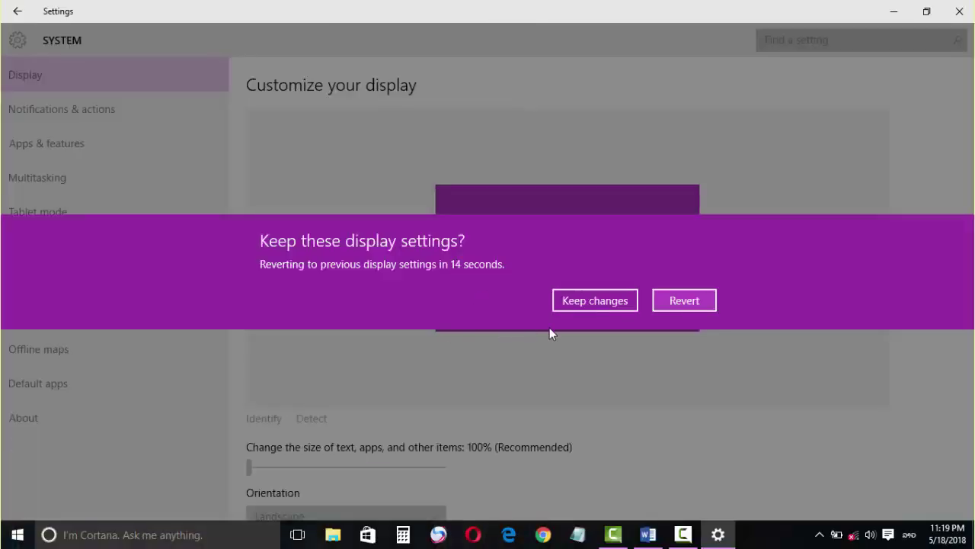
pyautogui.click(589, 300)
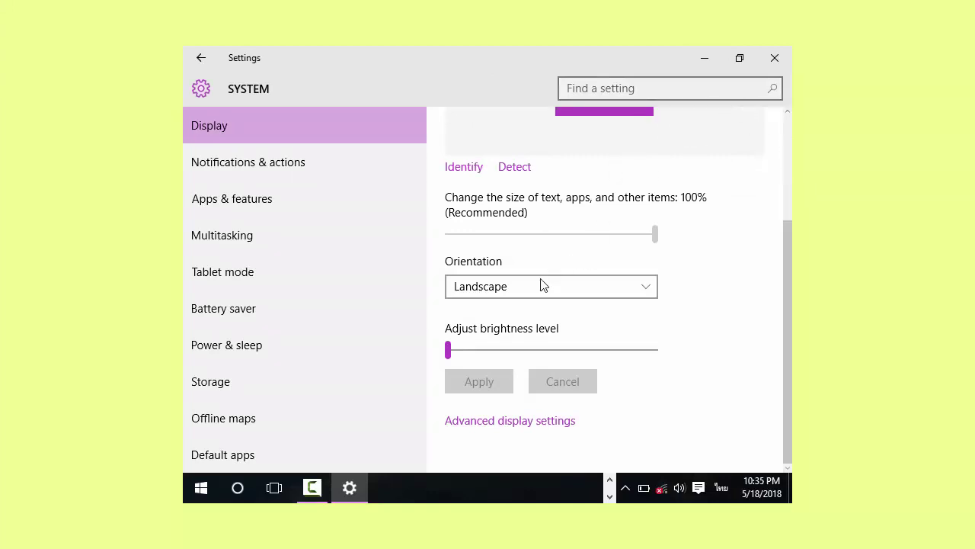
pyautogui.click(486, 421)
pyautogui.click(538, 431)
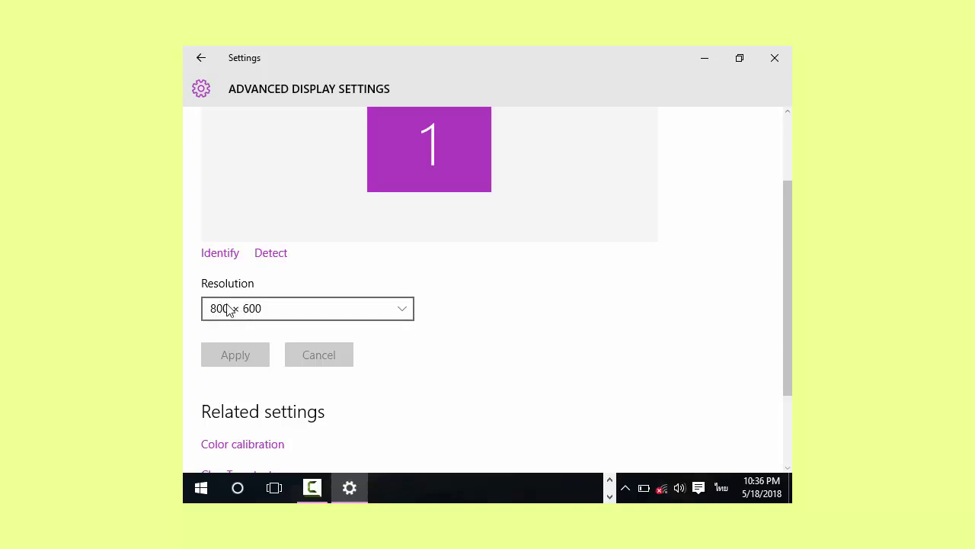
# Try to apply a screen resolution of 1280 × 720
pyautogui.click(229, 310)
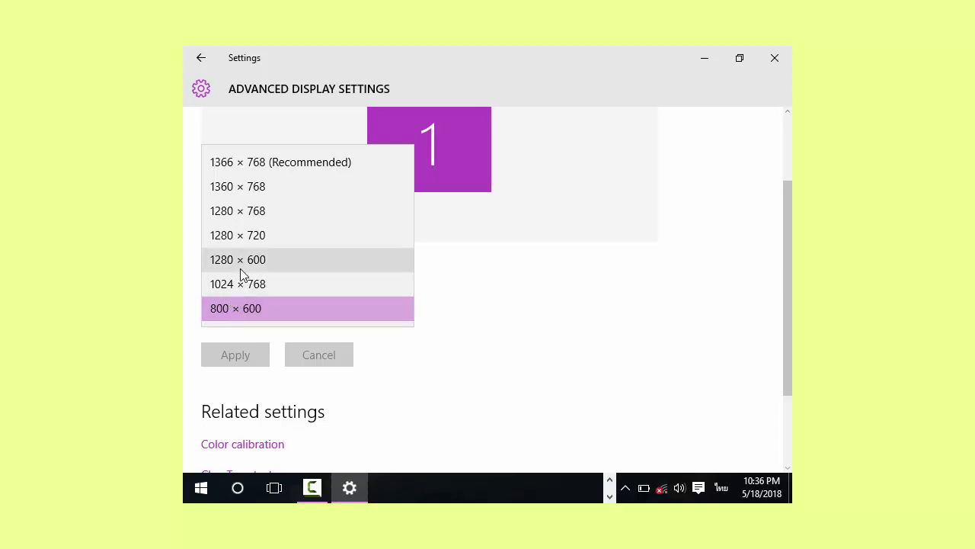
pyautogui.click(237, 234)
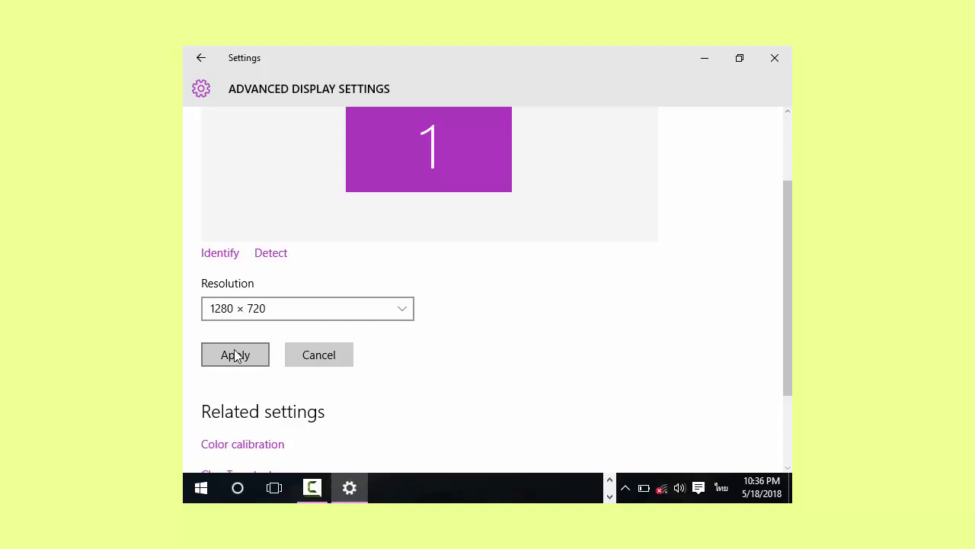
pyautogui.click(235, 354)
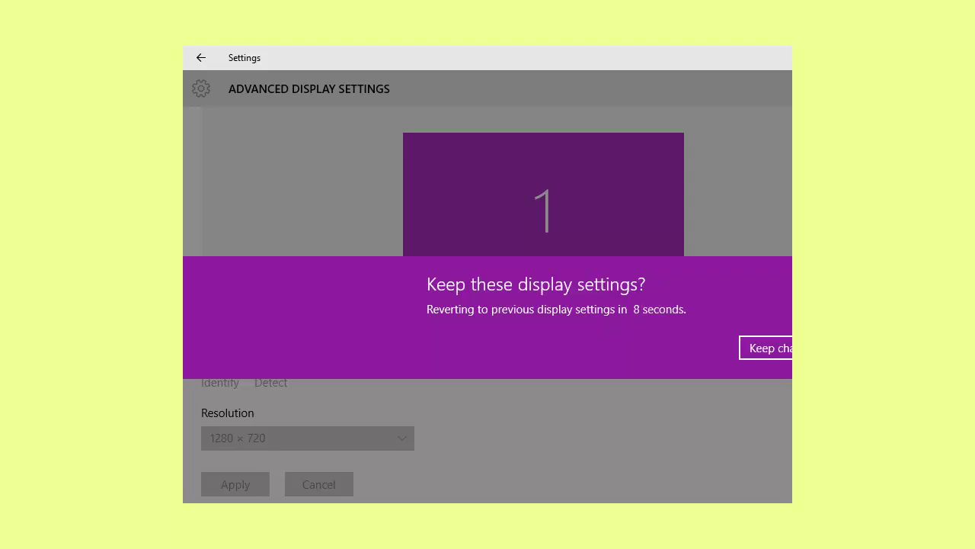
pyautogui.press('Return')
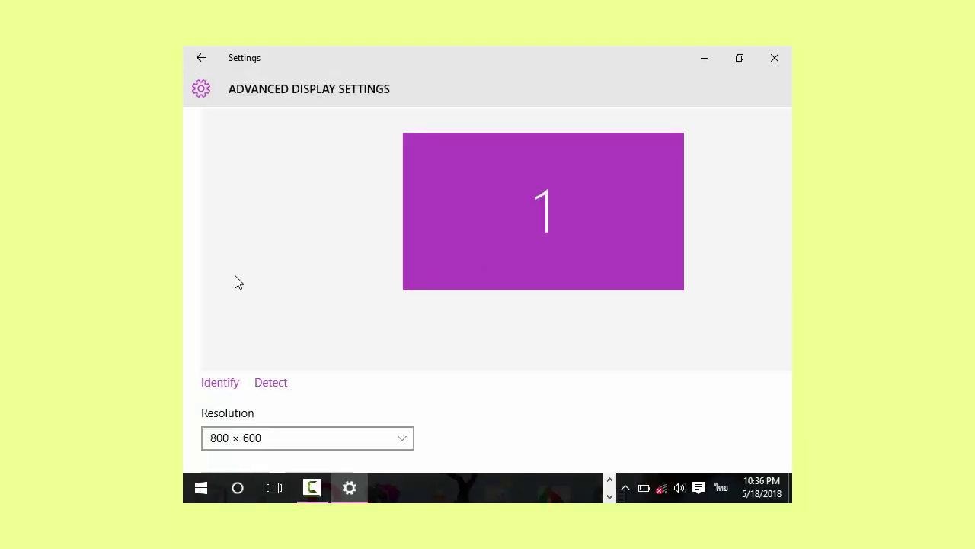
# Try to apply a screen resolution of 1360 × 768
pyautogui.click(283, 306)
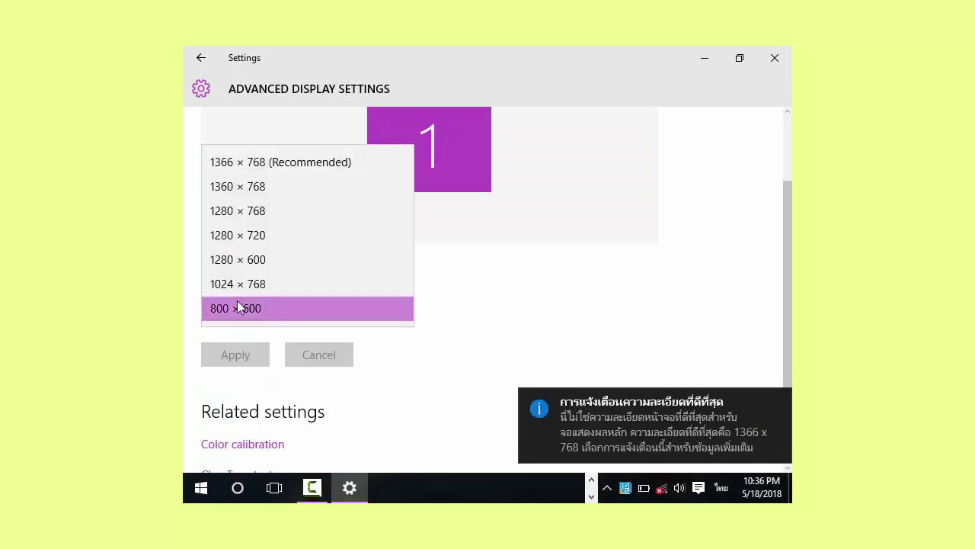
pyautogui.click(230, 186)
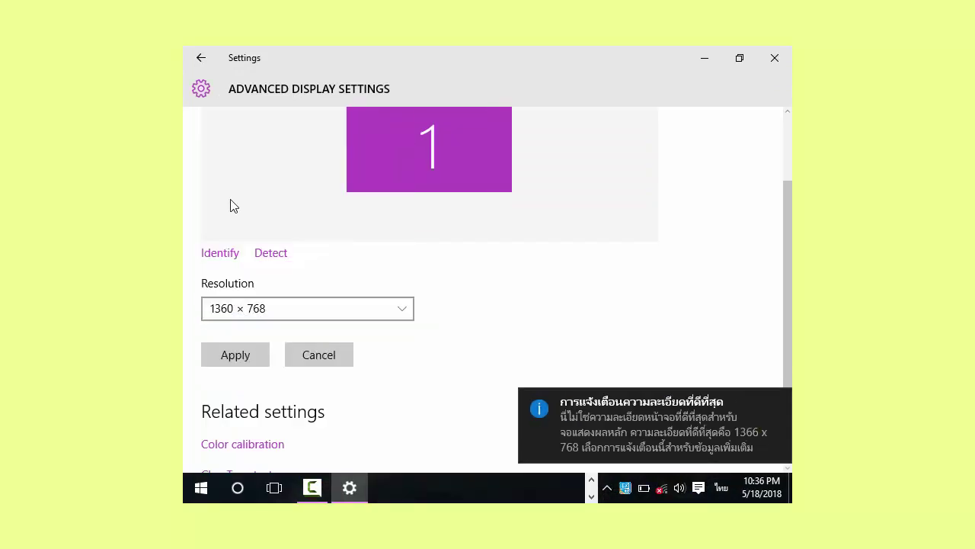
pyautogui.click(236, 358)
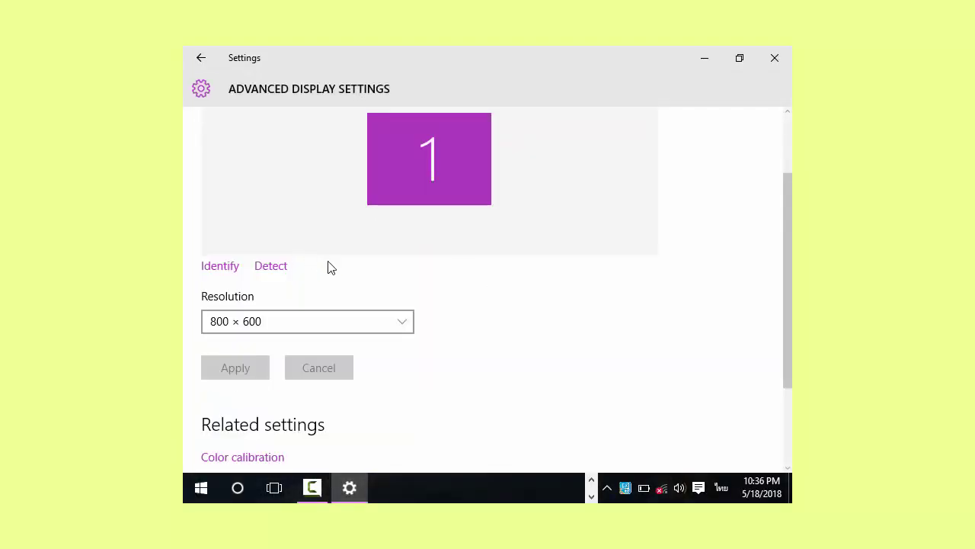
# Set the screen resolution to 1366 × 768 (Recommended), apply it and keep the changed display settings
pyautogui.click(305, 321)
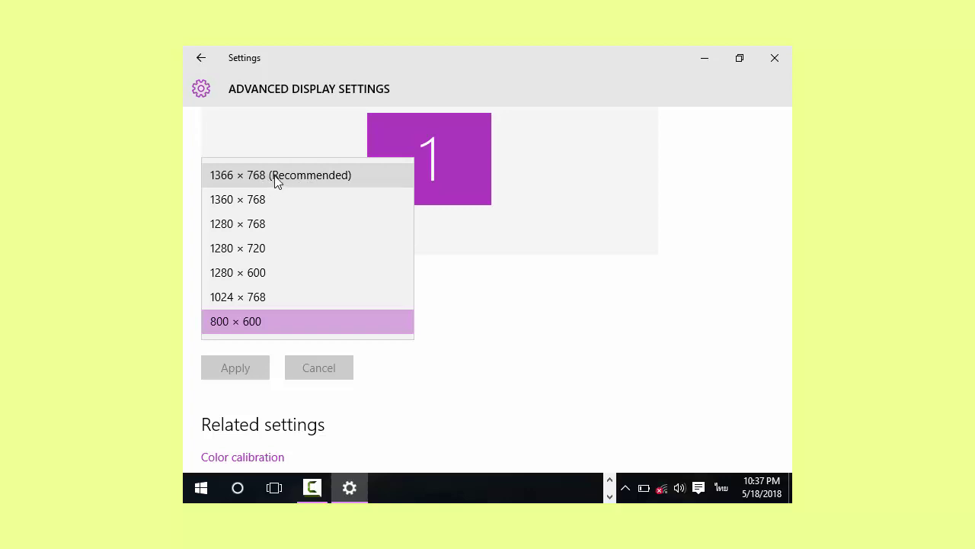
pyautogui.click(295, 176)
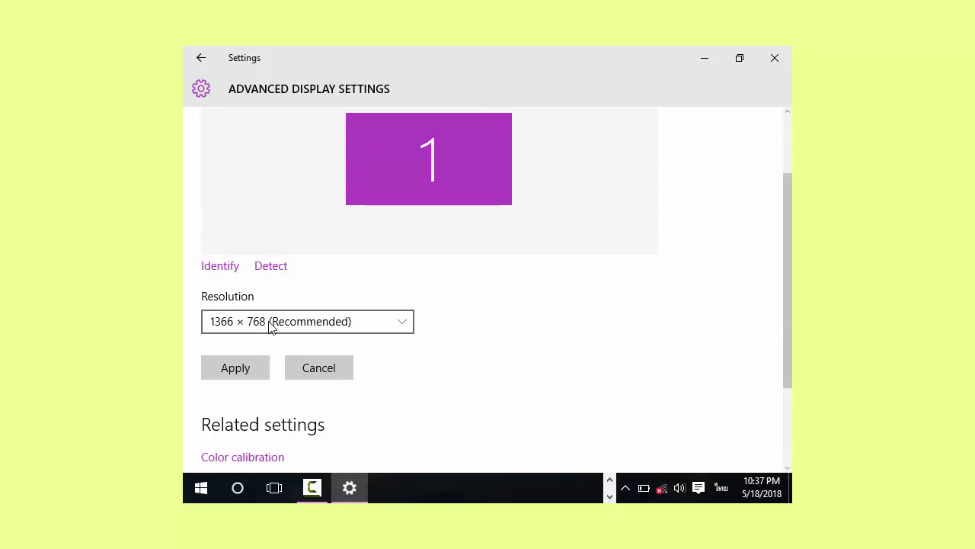
pyautogui.click(227, 368)
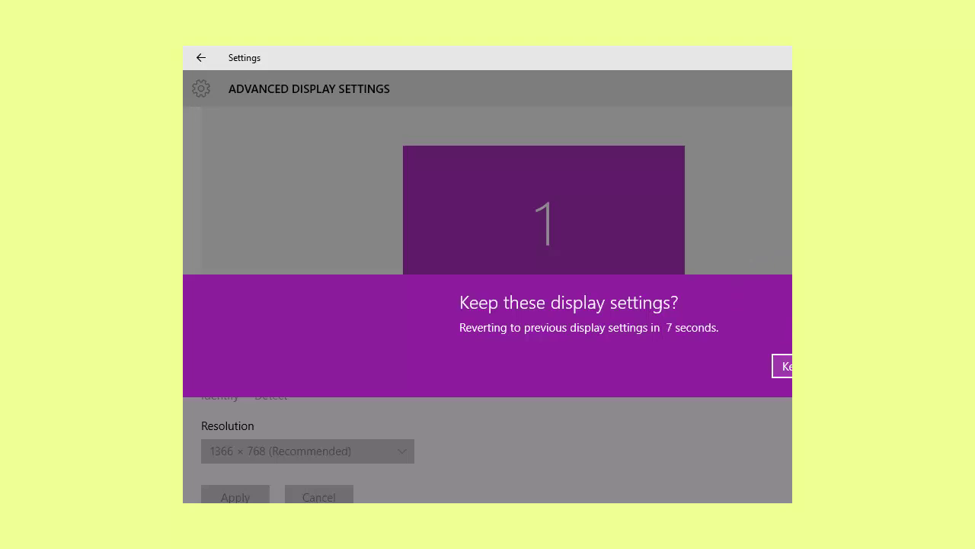
pyautogui.click(782, 365)
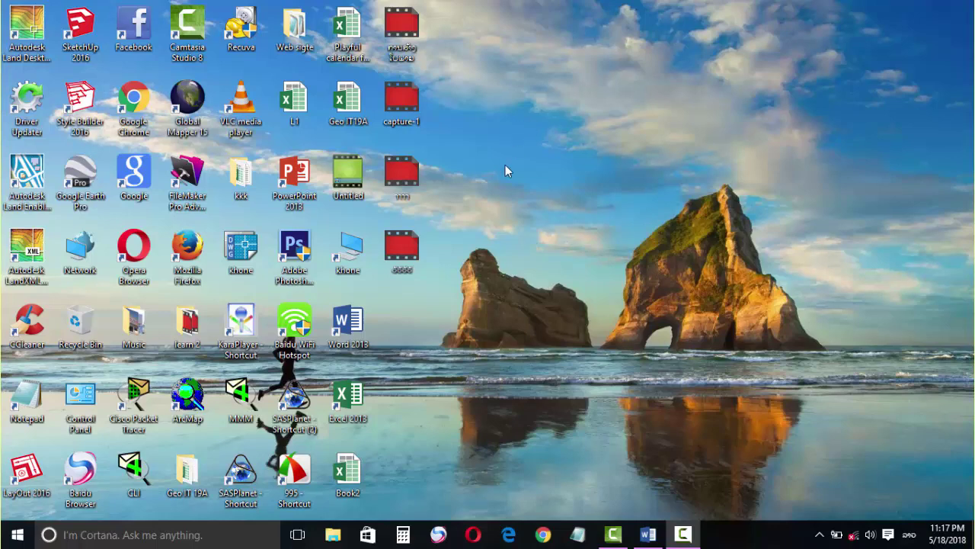
pyautogui.click(683, 534)
pyautogui.click(947, 467)
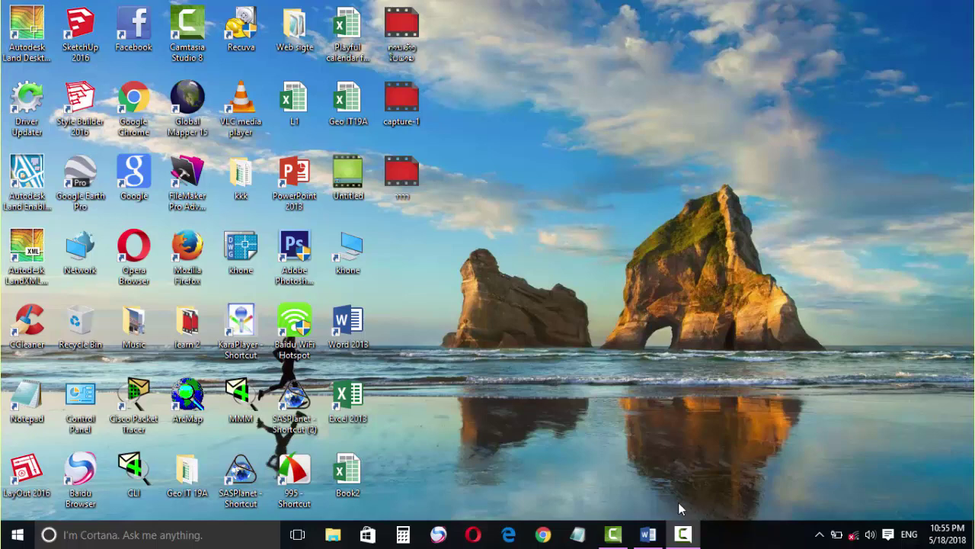
# Switch to the blank Word document and cycle the keyboard input language through Lao and Thai
pyautogui.click(646, 537)
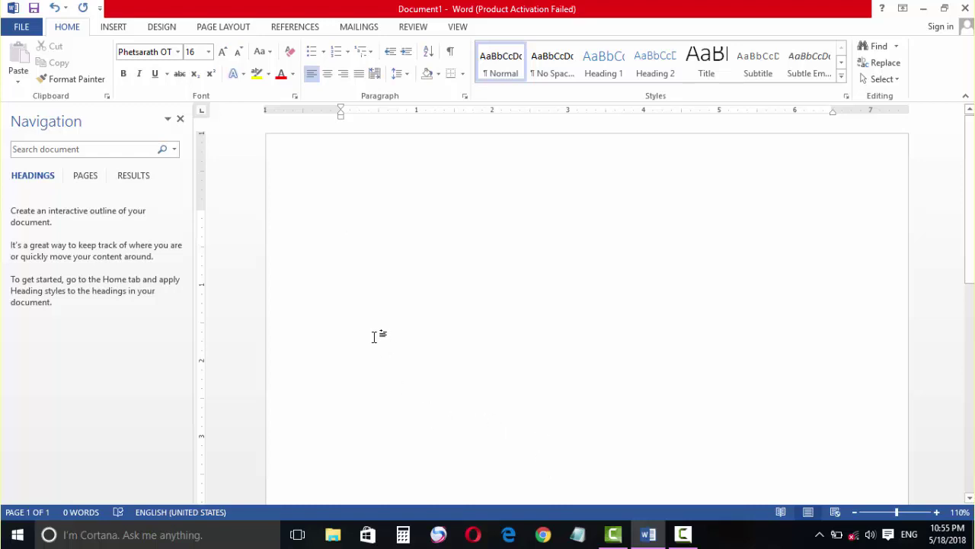
pyautogui.hotkey('alt', 'shift')
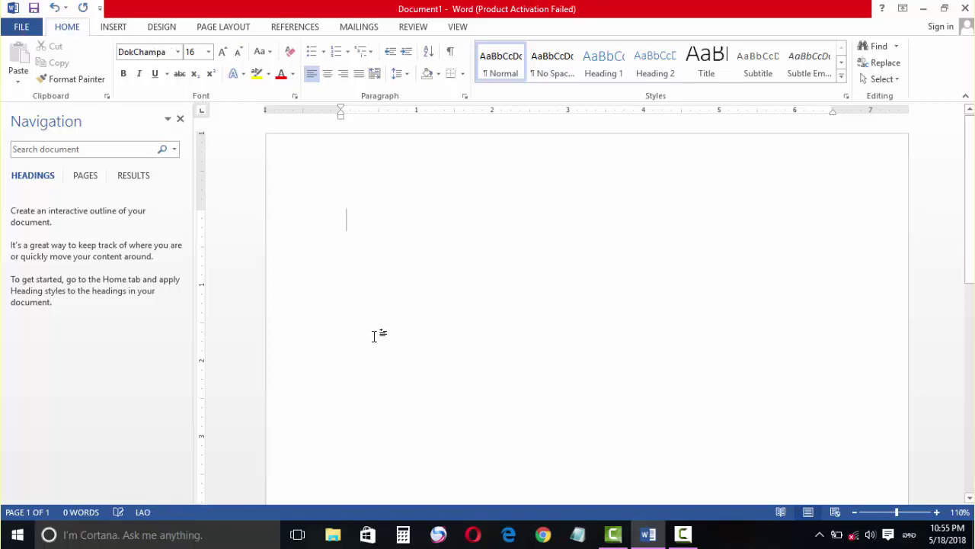
pyautogui.hotkey('alt', 'shift')
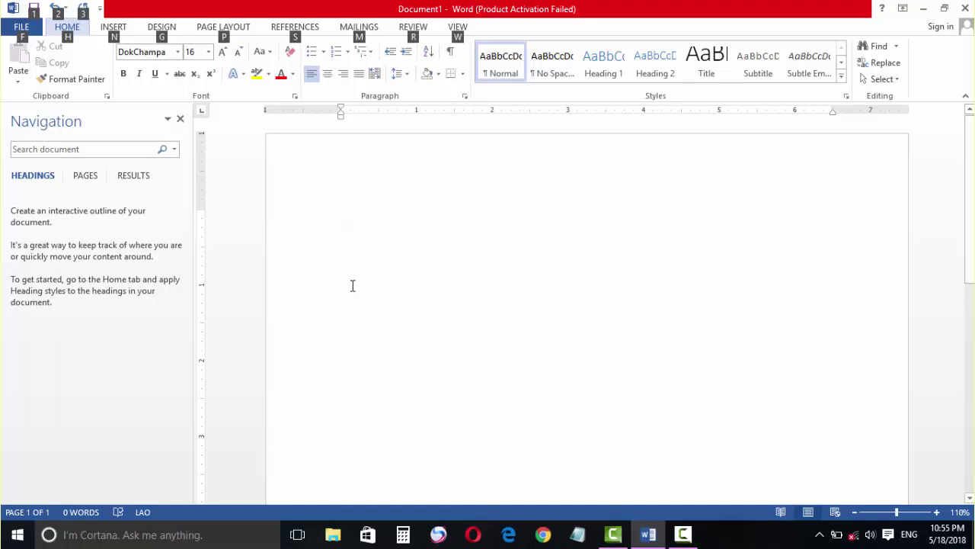
pyautogui.hotkey('alt', 'shift')
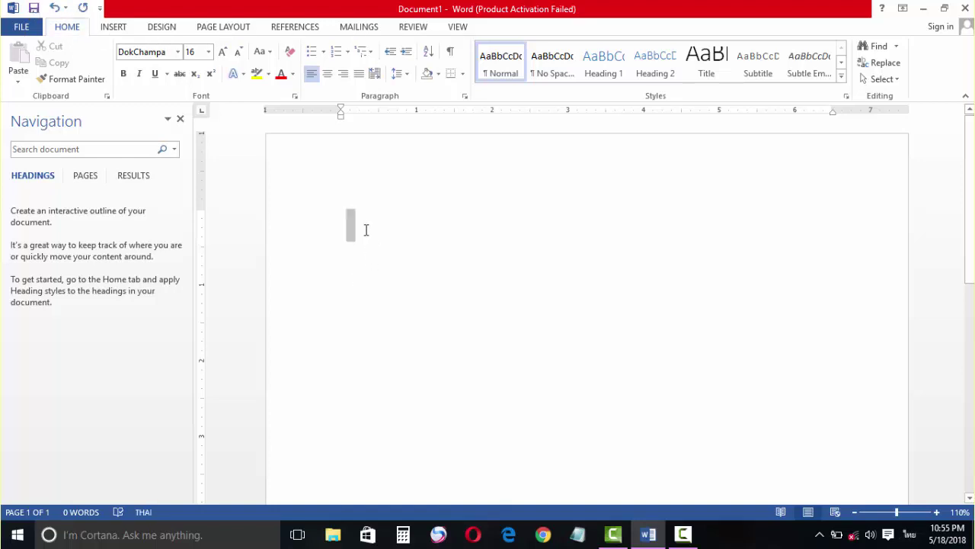
pyautogui.click(369, 230)
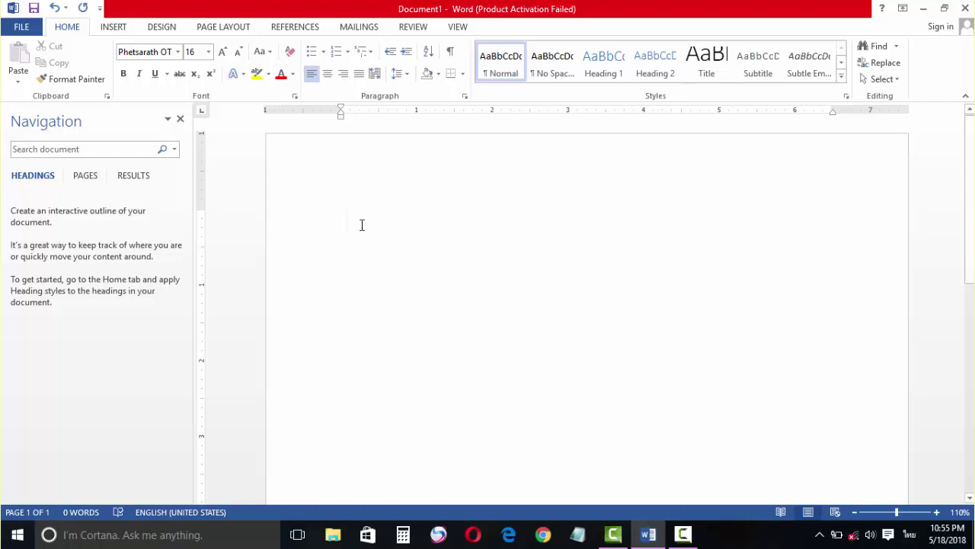
# Switch the keyboard input language to Lao and enter "ການດດດດ" on the document's first line
pyautogui.hotkey('alt', 'shift')
pyautogui.hotkey('alt', 'shift')
pyautogui.hotkey('alt', 'shift')
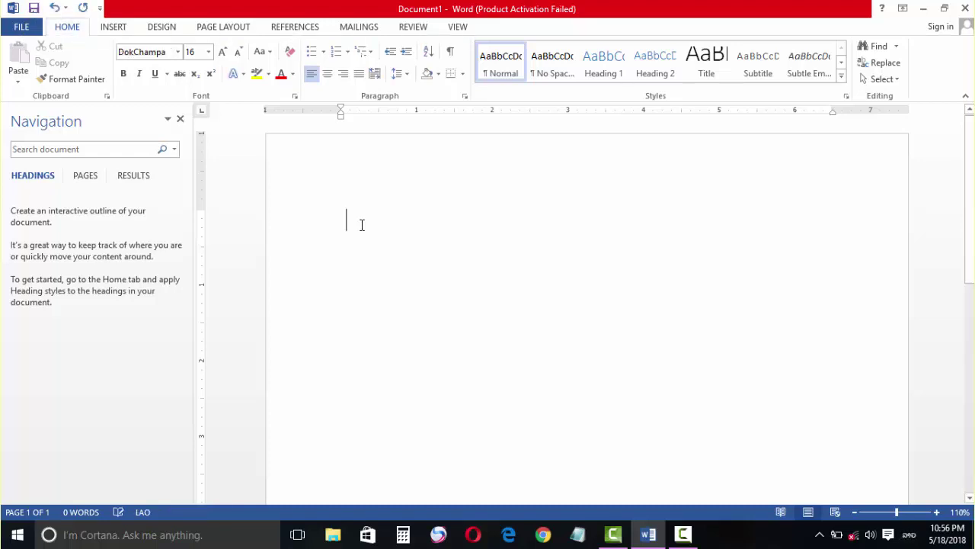
pyautogui.write('ກາບດດດດ')
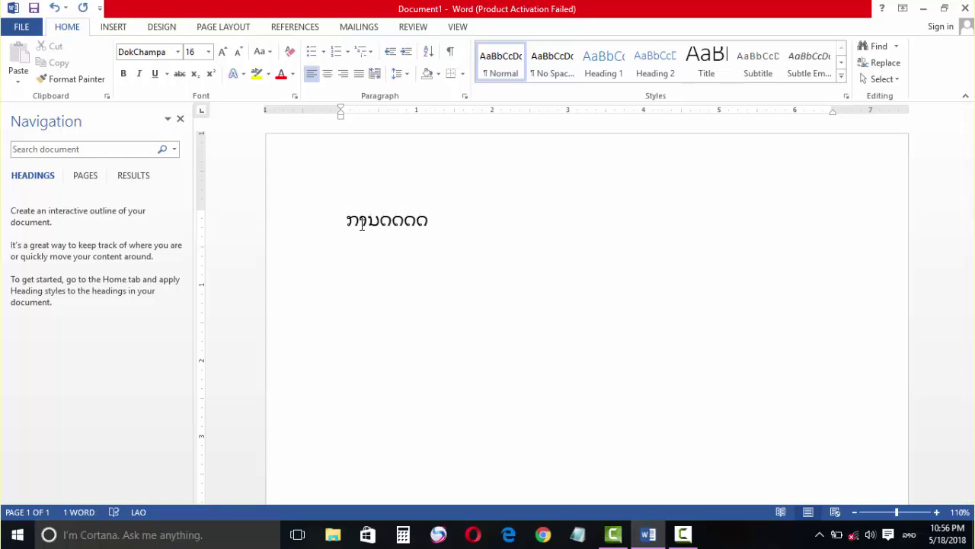
# Switch the keyboard input language to English and add "kiijvfivfkoii" after the Lao text
pyautogui.hotkey('alt', 'shift')
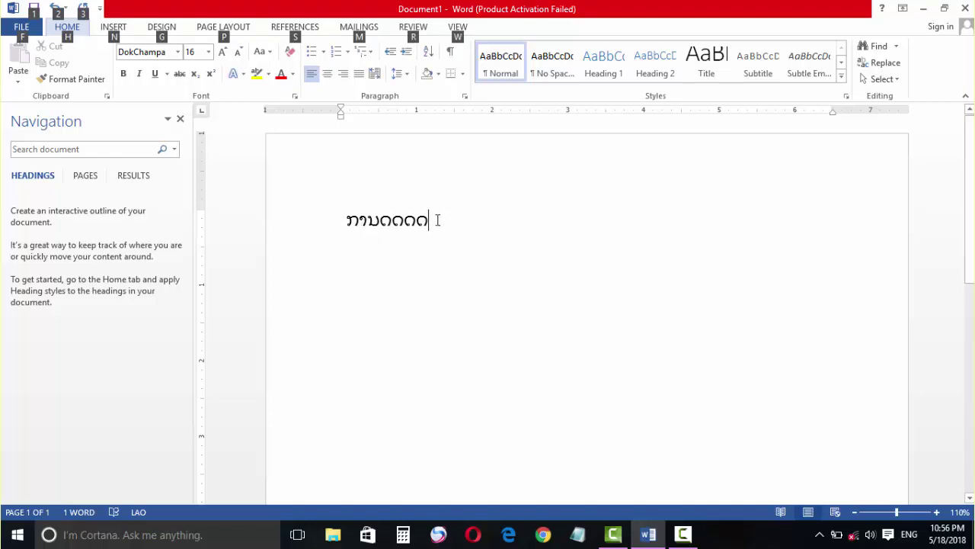
pyautogui.press('alt')
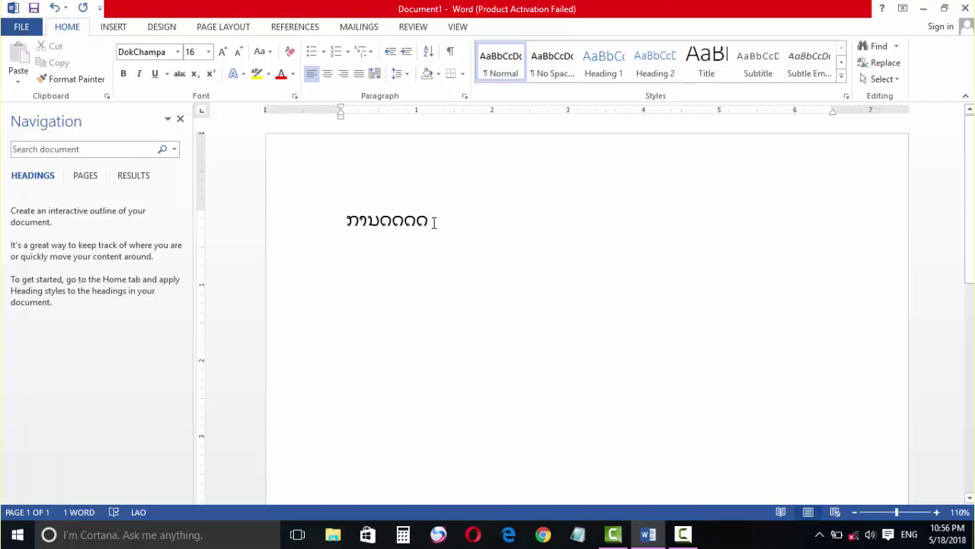
pyautogui.write('kiijvfivfkoii')
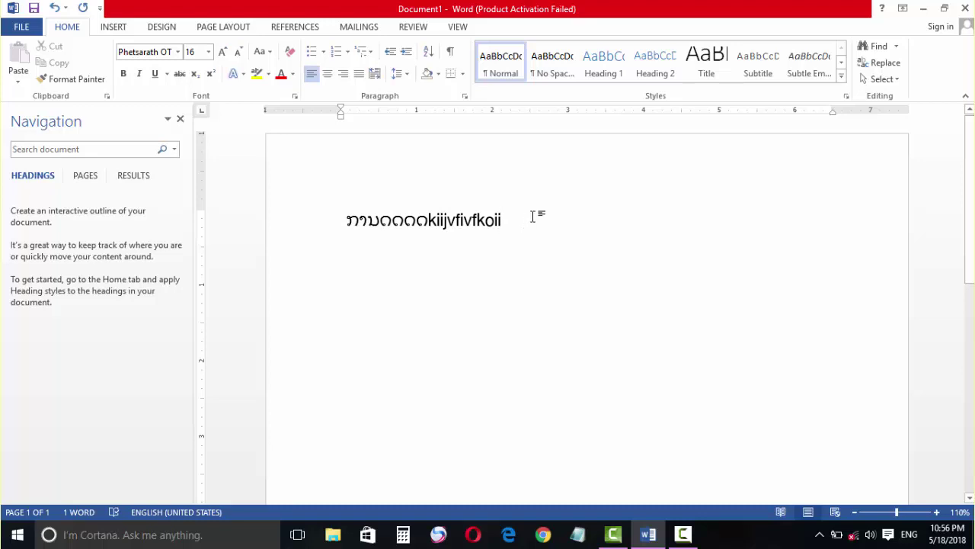
pyautogui.moveTo(529, 217); pyautogui.dragTo(361, 229)
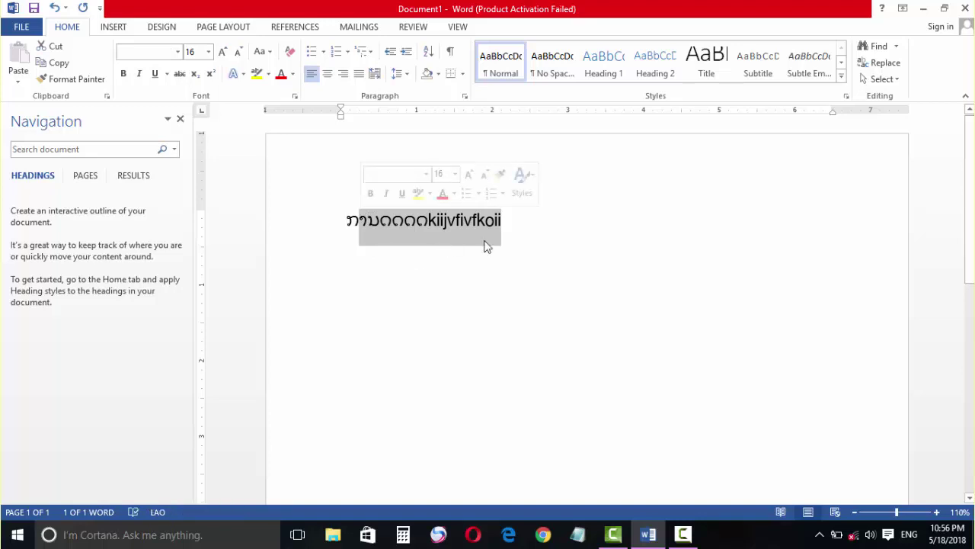
pyautogui.moveTo(521, 226); pyautogui.dragTo(343, 233)
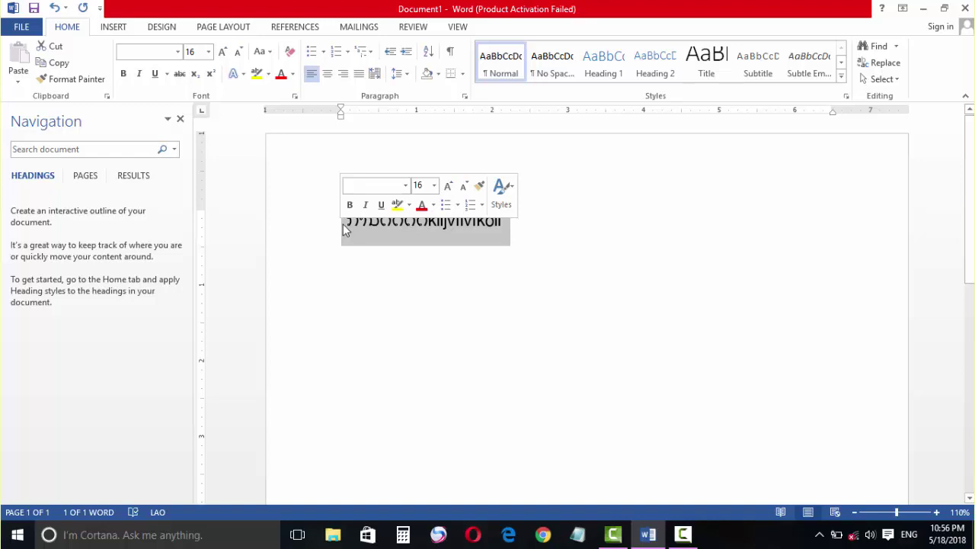
pyautogui.press('Left')
pyautogui.moveTo(363, 222)
pyautogui.mouseDown()
pyautogui.moveTo(509, 229)
pyautogui.moveTo(369, 229)
pyautogui.mouseUp()
pyautogui.click(523, 231)
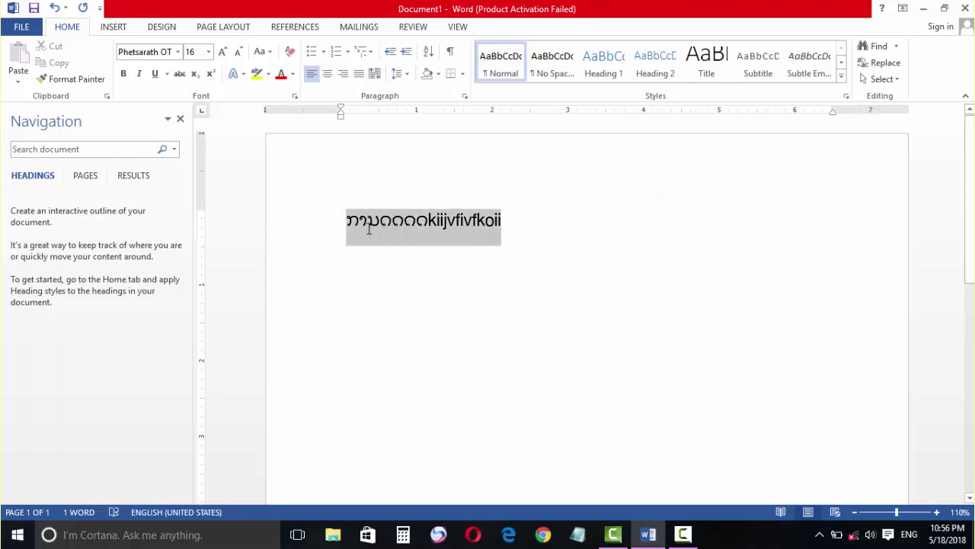
pyautogui.click(448, 282)
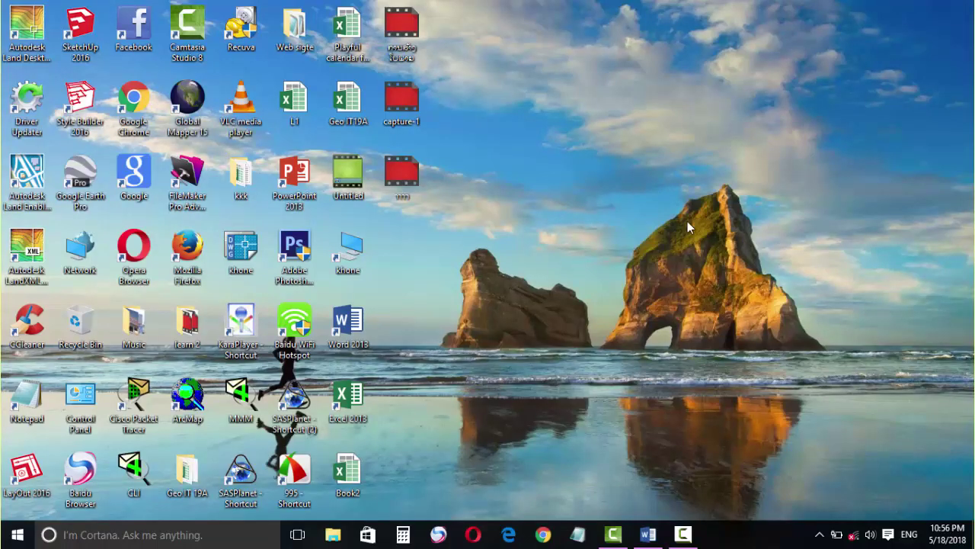
# Open the system's language preferences from the list of keyboard input languages
pyautogui.click(908, 535)
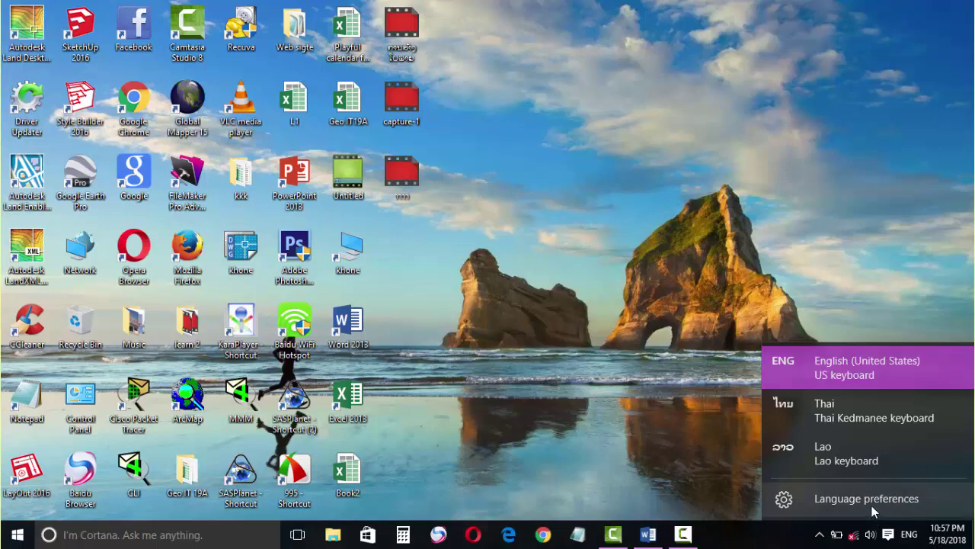
pyautogui.click(873, 505)
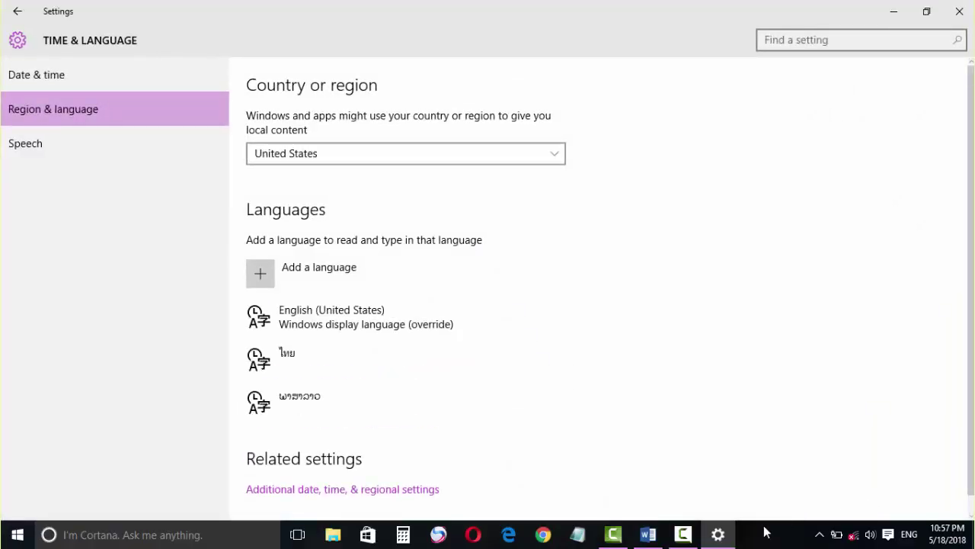
# Open the advanced settings of the language preferences through the additional date, time and regional settings
pyautogui.scroll(-1, 412, 397)
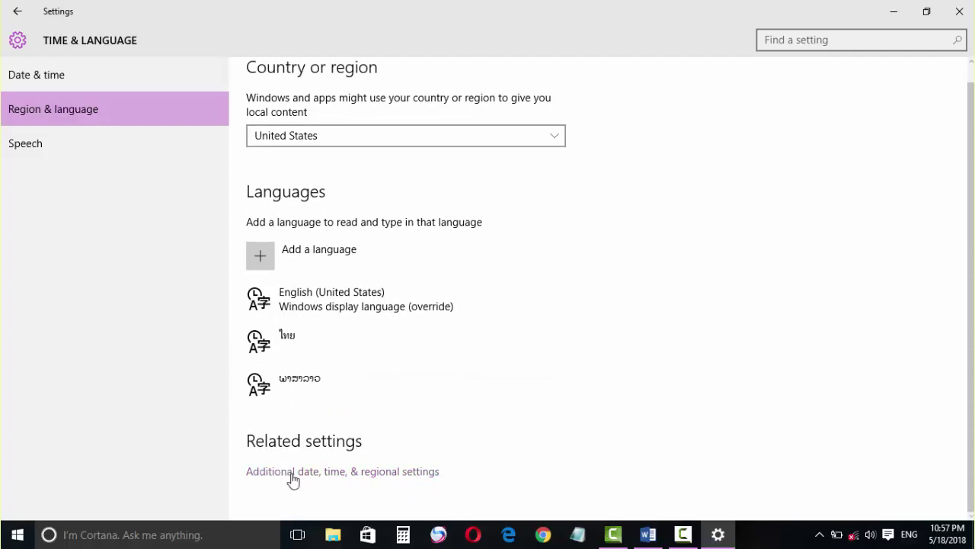
pyautogui.click(327, 474)
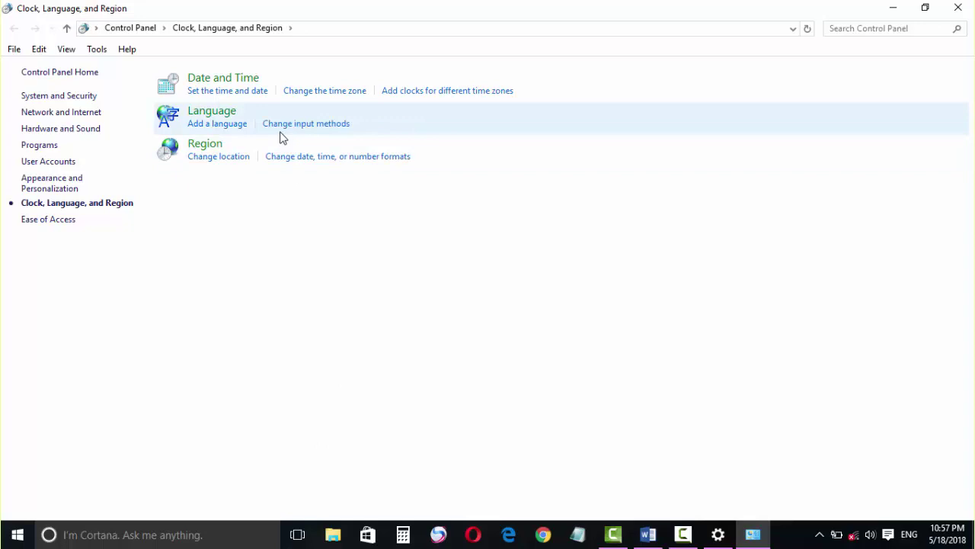
pyautogui.click(282, 131)
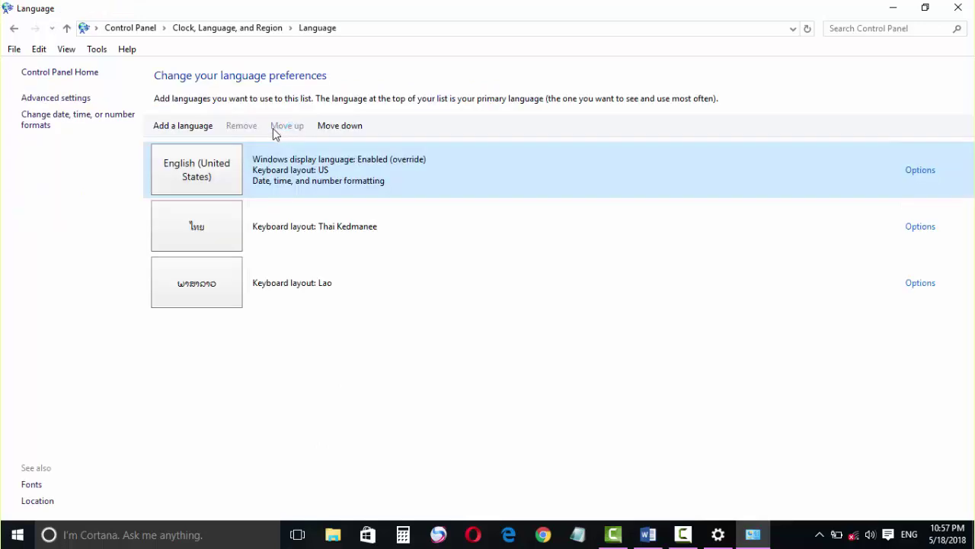
pyautogui.click(68, 103)
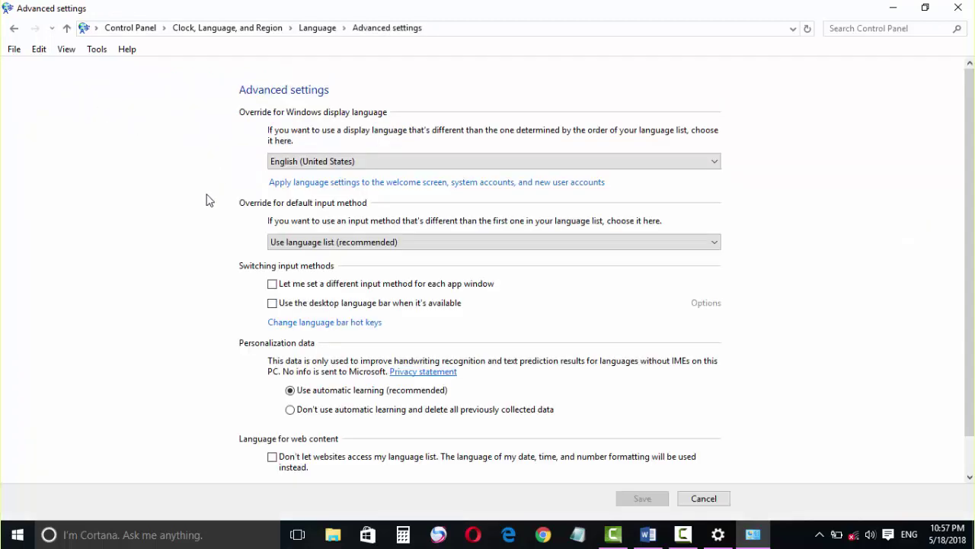
# Set the hot key for switching between input languages to Grave Accent (`) and apply the change
pyautogui.click(326, 323)
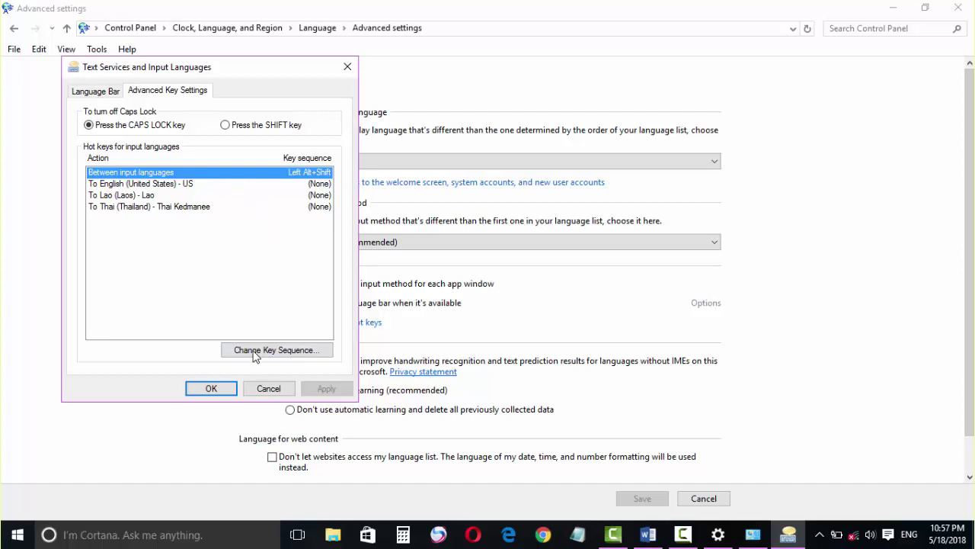
pyautogui.click(294, 353)
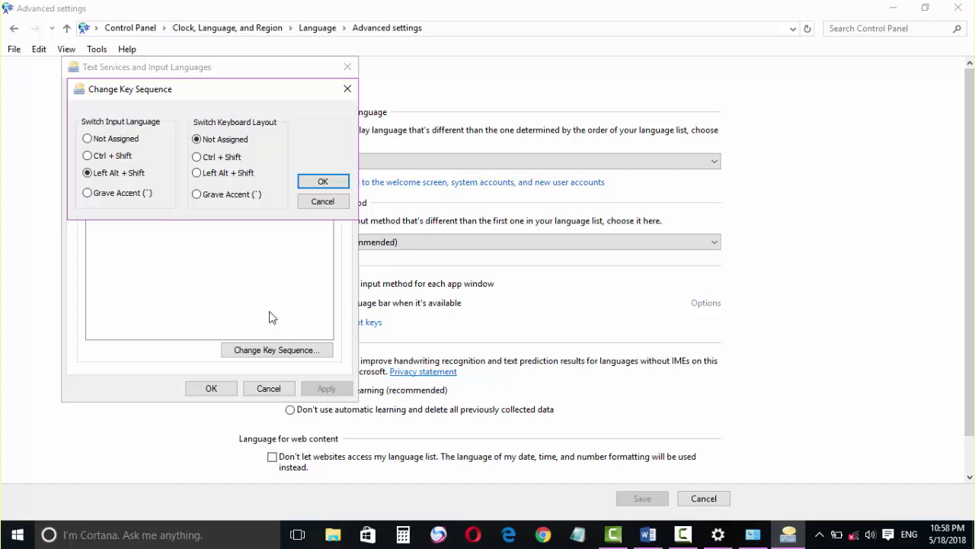
pyautogui.click(88, 194)
pyautogui.click(317, 183)
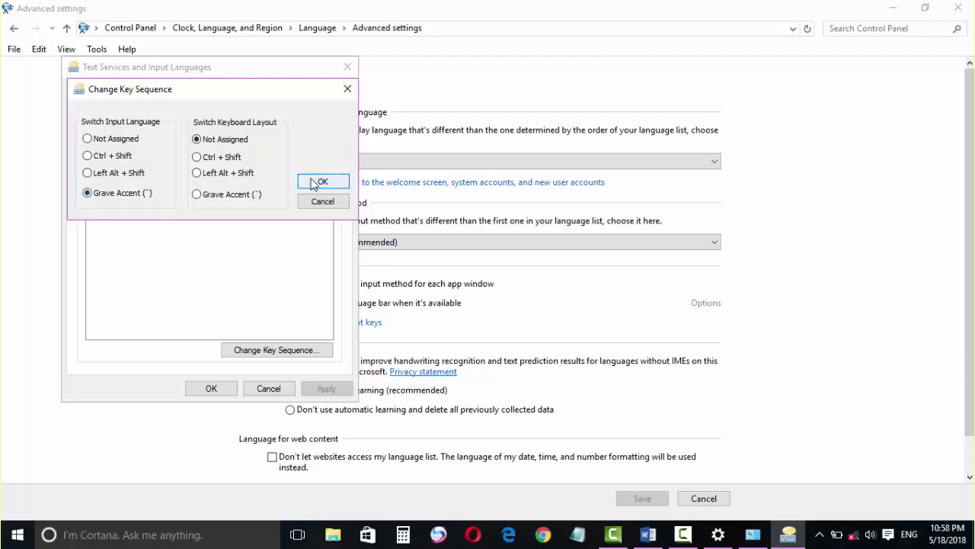
pyautogui.click(208, 390)
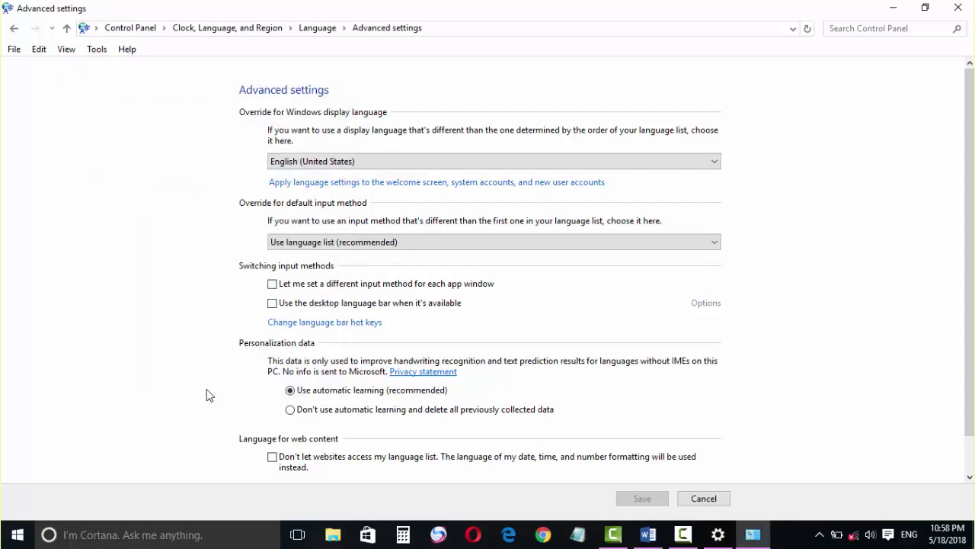
# Review the remaining advanced language settings and close both the Control Panel and Settings windows
pyautogui.scroll(-1, 541, 303)
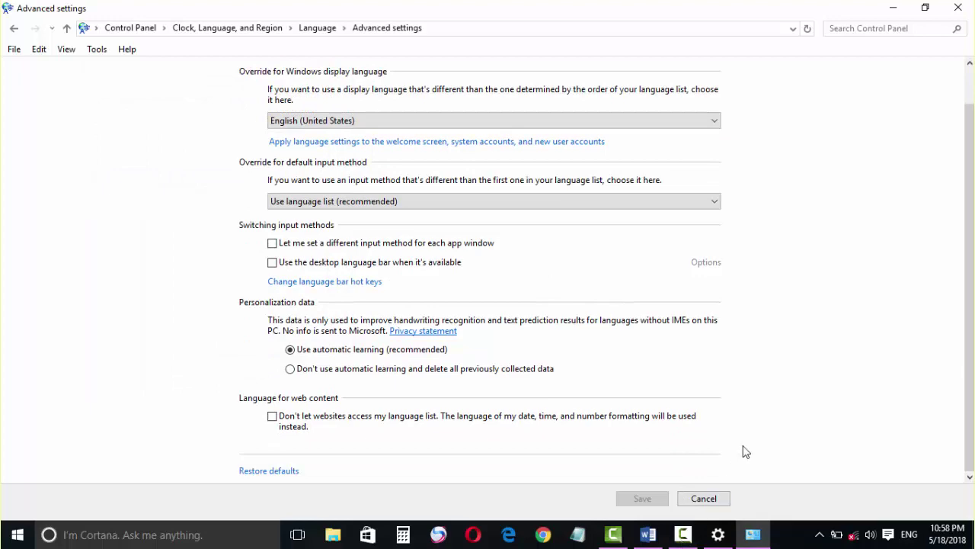
pyautogui.scroll(1, 671, 145)
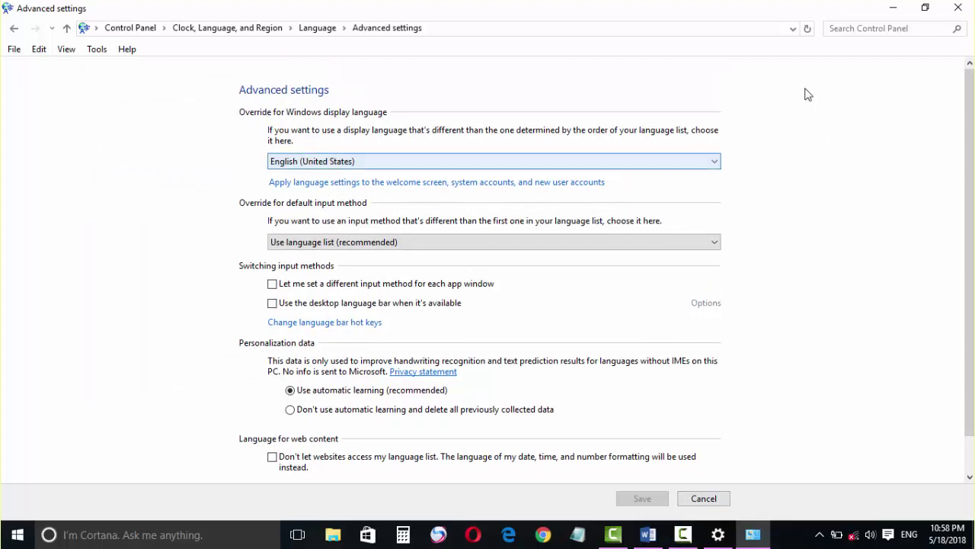
pyautogui.click(957, 8)
pyautogui.click(956, 11)
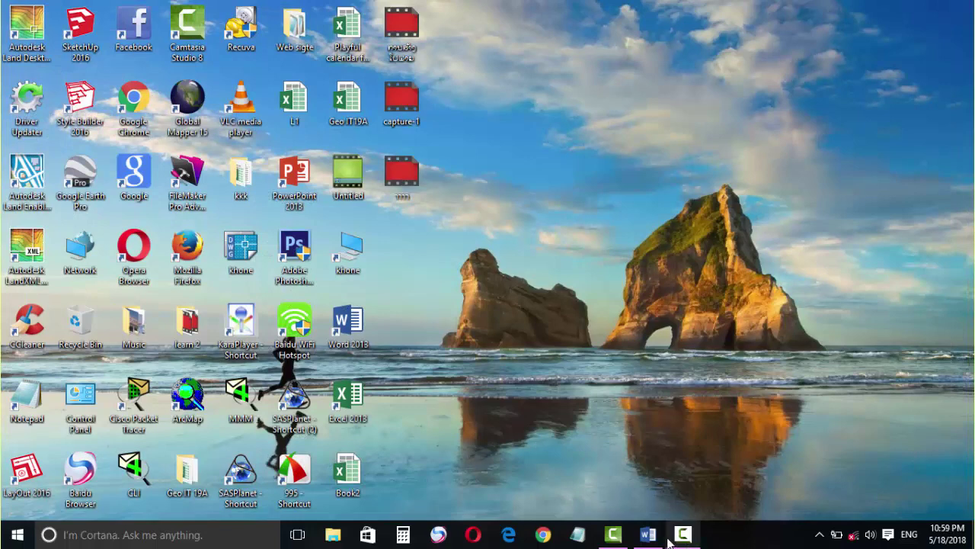
# Switch to the Word document, start a new line below the existing text and cycle the keyboard input language to Lao
pyautogui.click(642, 538)
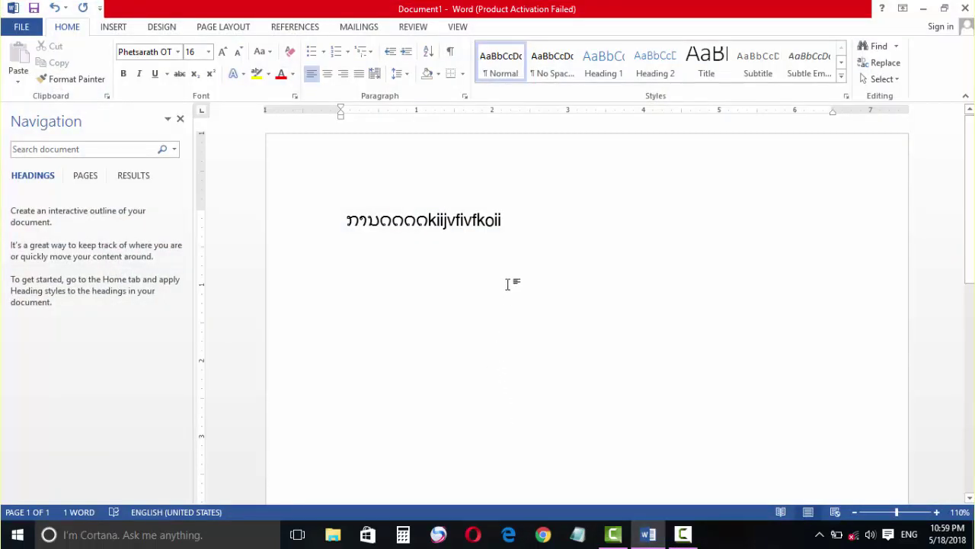
pyautogui.click(516, 233)
pyautogui.press('Return')
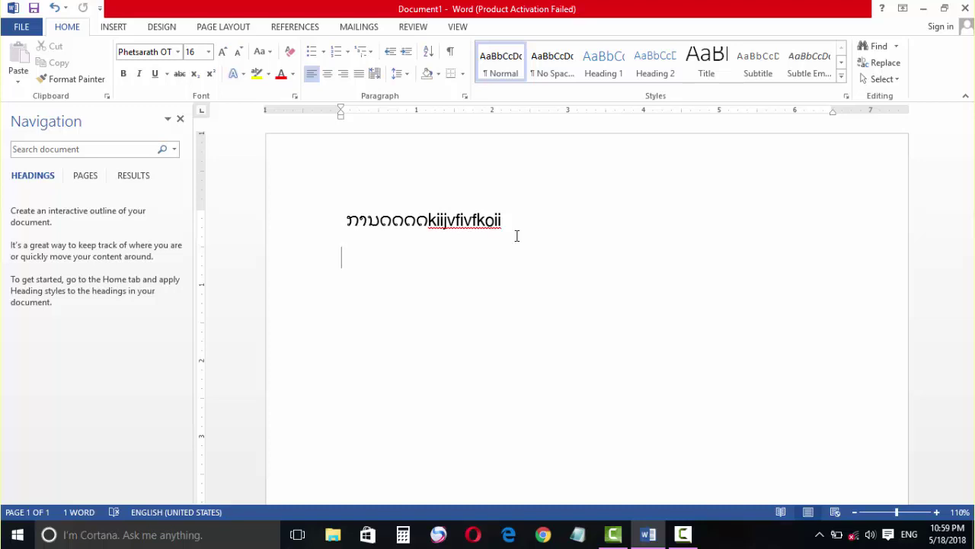
pyautogui.hotkey('alt', 'shift')
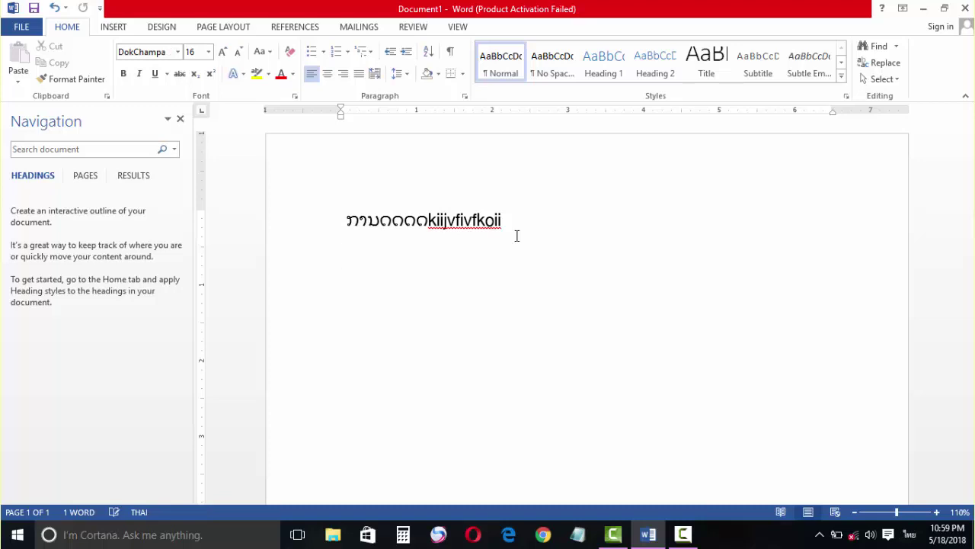
pyautogui.hotkey('alt', 'shift')
pyautogui.hotkey('alt', 'shift')
pyautogui.hotkey('alt', 'shift')
pyautogui.hotkey('alt', 'shift')
# Enter the Lao text "ສສານາຍສອສອຍດອດນອຍນາ" on the document's second line
pyautogui.press('Return')
pyautogui.write('ສສາບາຍສອສ')
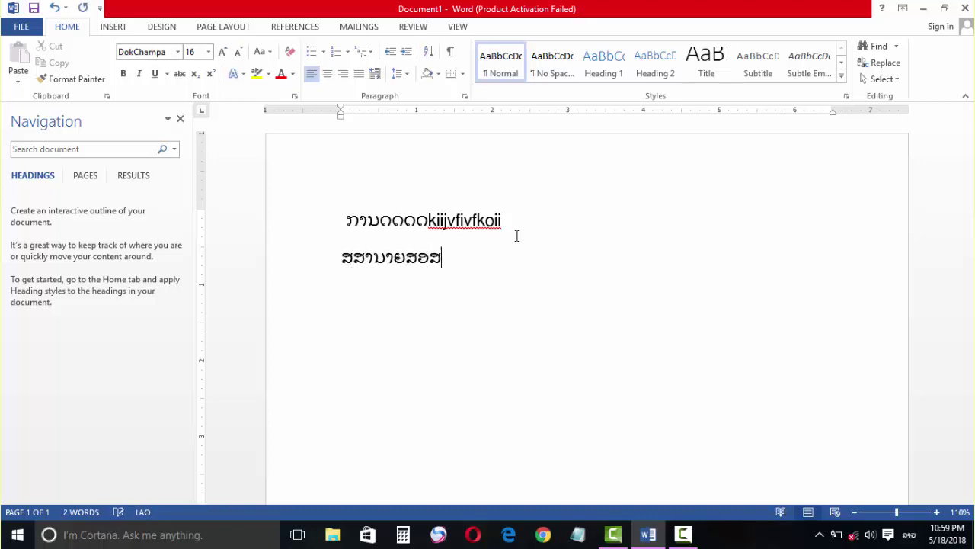
pyautogui.write('ອຍດອດບອຍບາ')
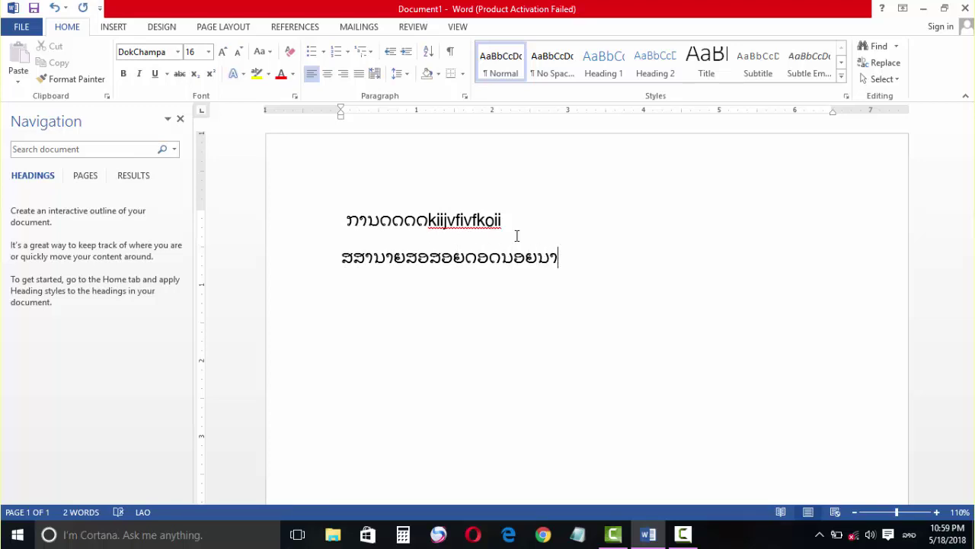
# Switch the keyboard input language to English and add "mvfovfkv,flv,mfvkfm" after the Lao text on the second line
pyautogui.hotkey('alt', 'shift')
pyautogui.write('mvfovfkv,flv,mfvk')
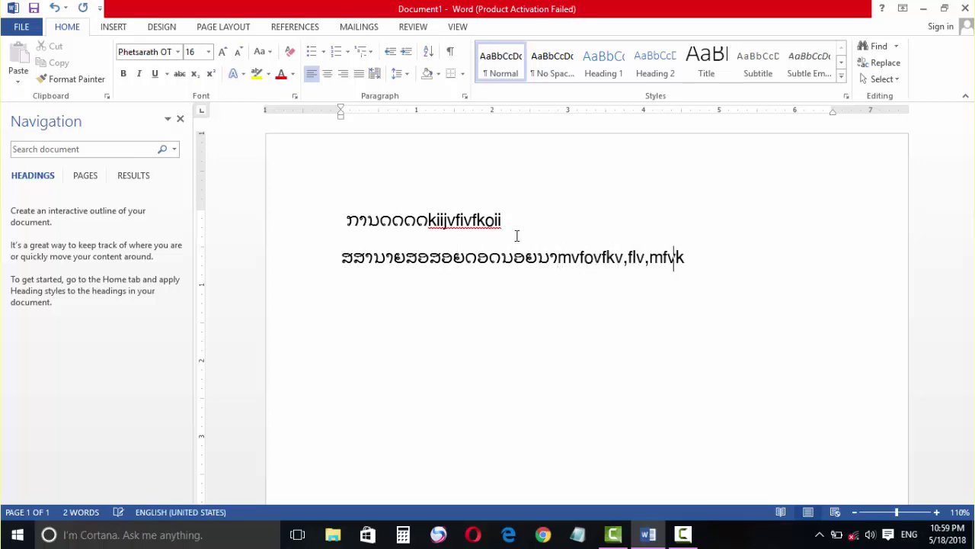
pyautogui.write('fm')
# Continue the text with Thai "ทนอดนอดาอนดอาดอน" and Lao "າອນອດາອດຍສອ", switching the input language for each, and minimize the document
pyautogui.hotkey('alt', 'shift')
pyautogui.write('ทนอดนอดาอนดอาดอน')
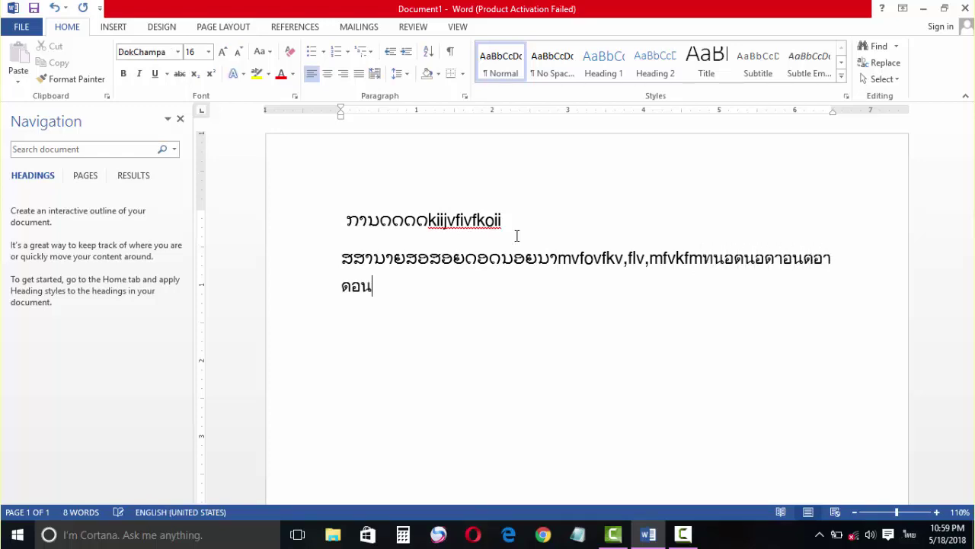
pyautogui.write('າອບອດາອດຍສອ')
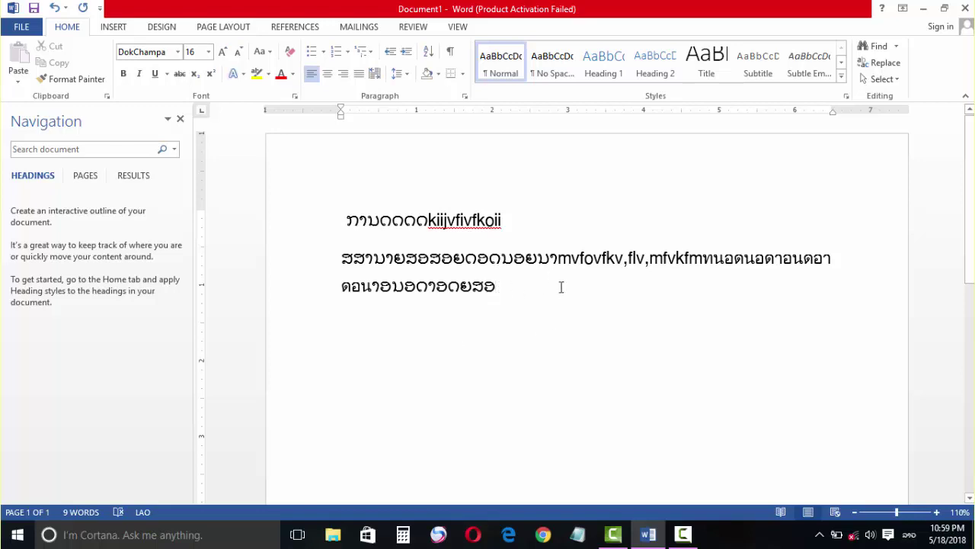
pyautogui.click(928, 11)
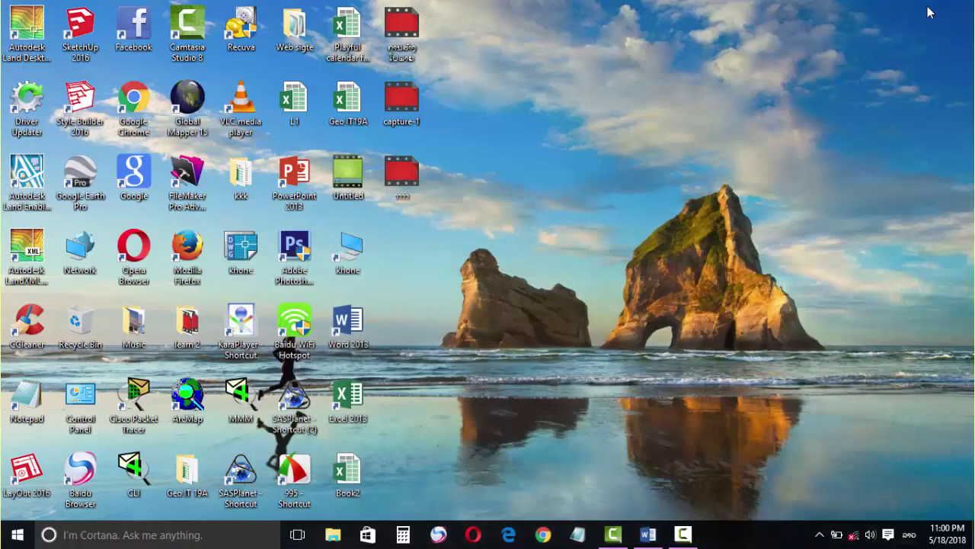